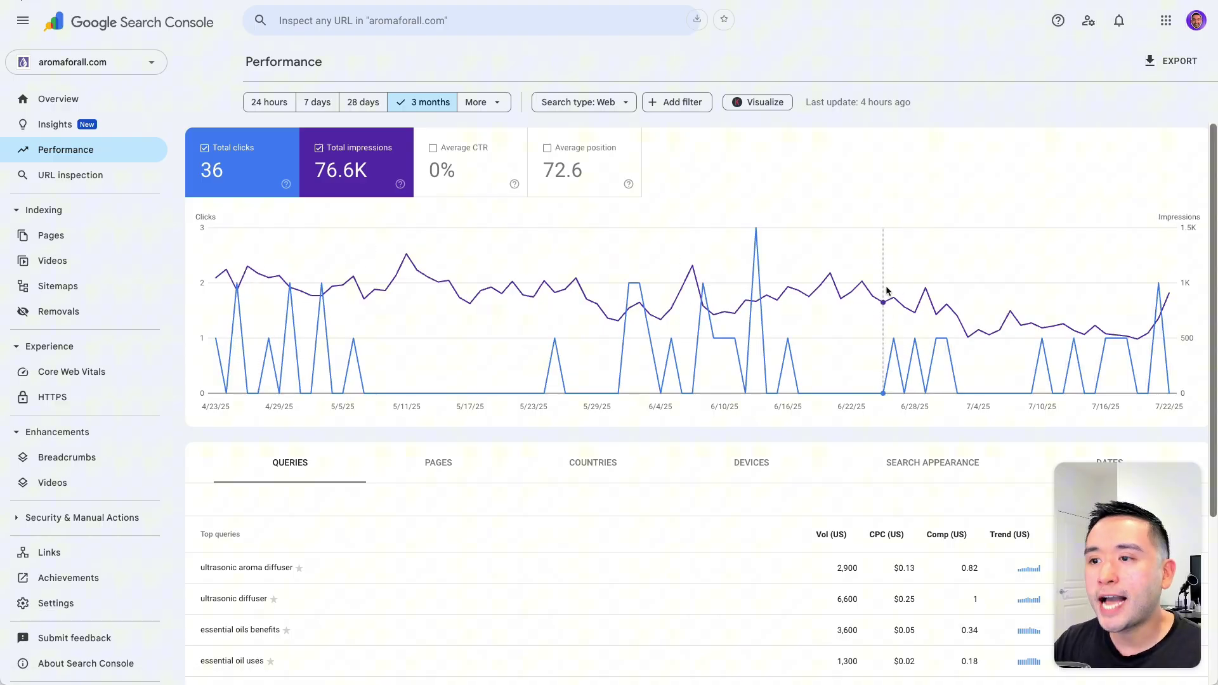
{"action": "scroll", "coordinate": [536, 303], "scroll_direction": "down", "scroll_amount": 2}
{"action": "scroll", "coordinate": [531, 306], "scroll_direction": "down", "scroll_amount": 1}
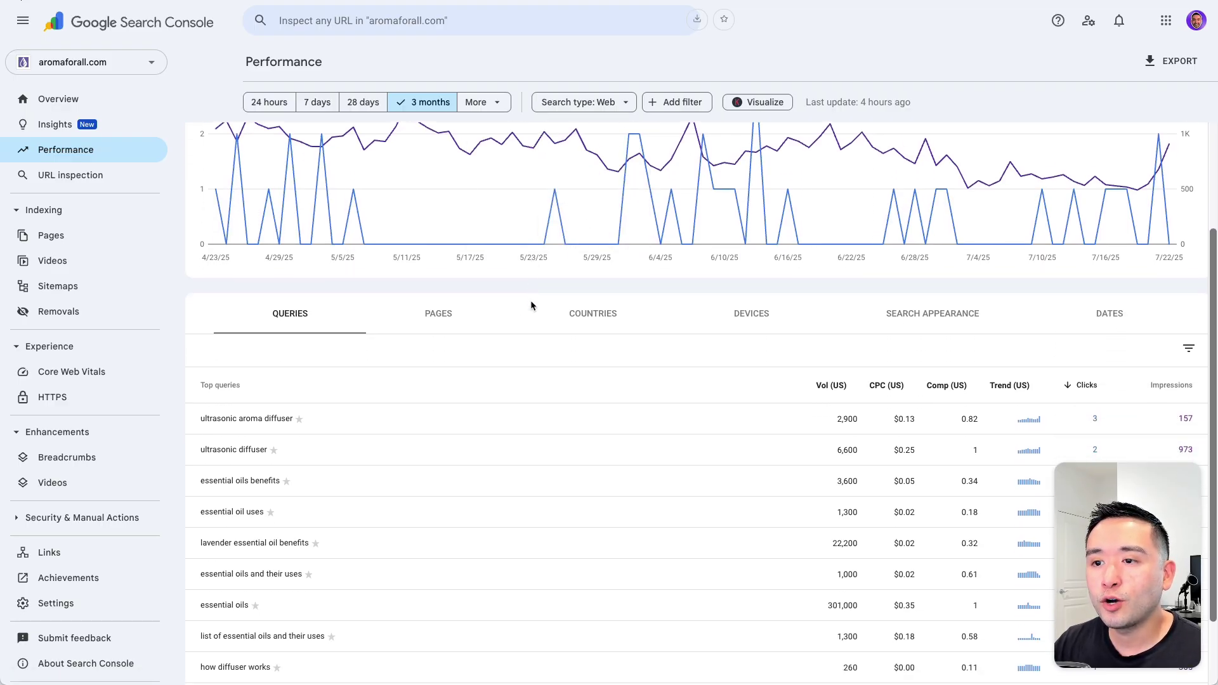
{"action": "scroll", "coordinate": [257, 431], "scroll_direction": "down", "scroll_amount": 2}
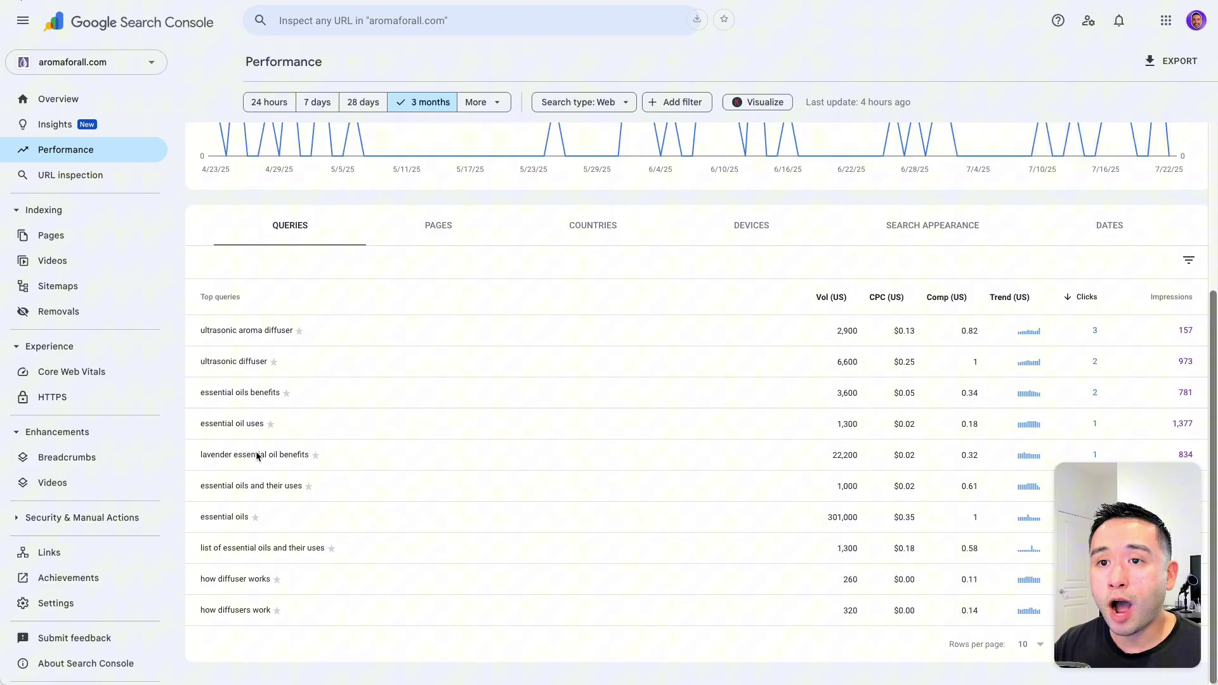
{"action": "scroll", "coordinate": [249, 452], "scroll_direction": "up", "scroll_amount": 4}
{"action": "scroll", "coordinate": [249, 452], "scroll_direction": "down", "scroll_amount": 3}
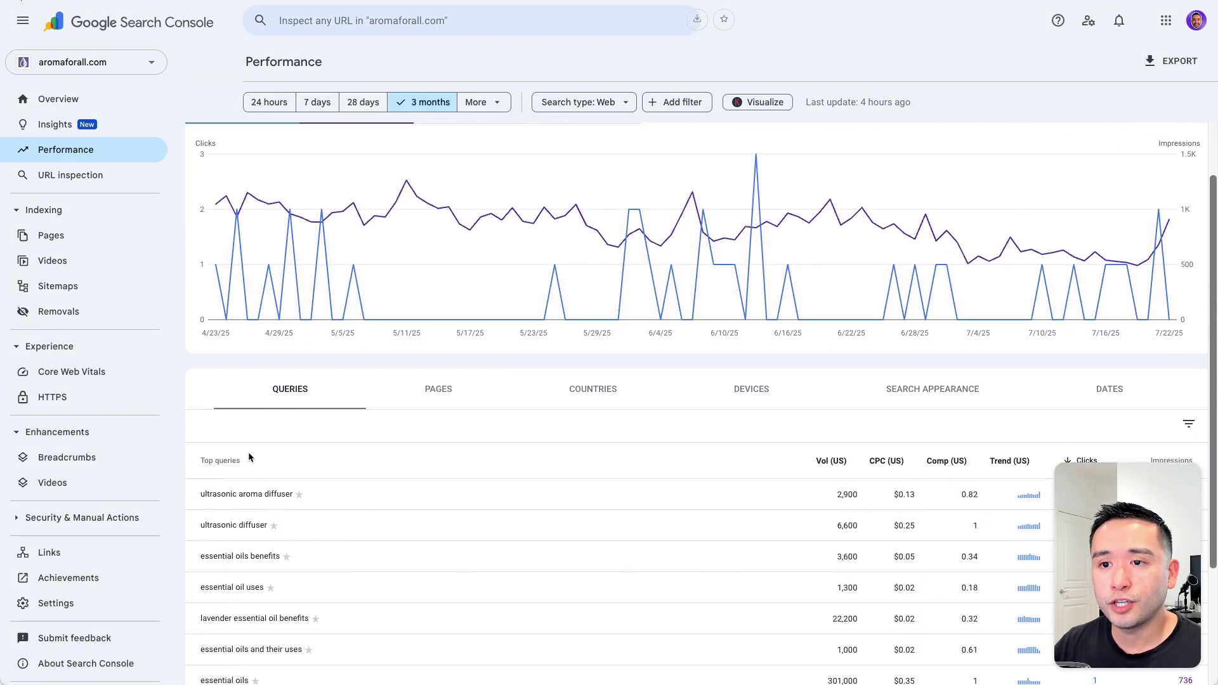
{"action": "scroll", "coordinate": [265, 454], "scroll_direction": "down", "scroll_amount": 2}
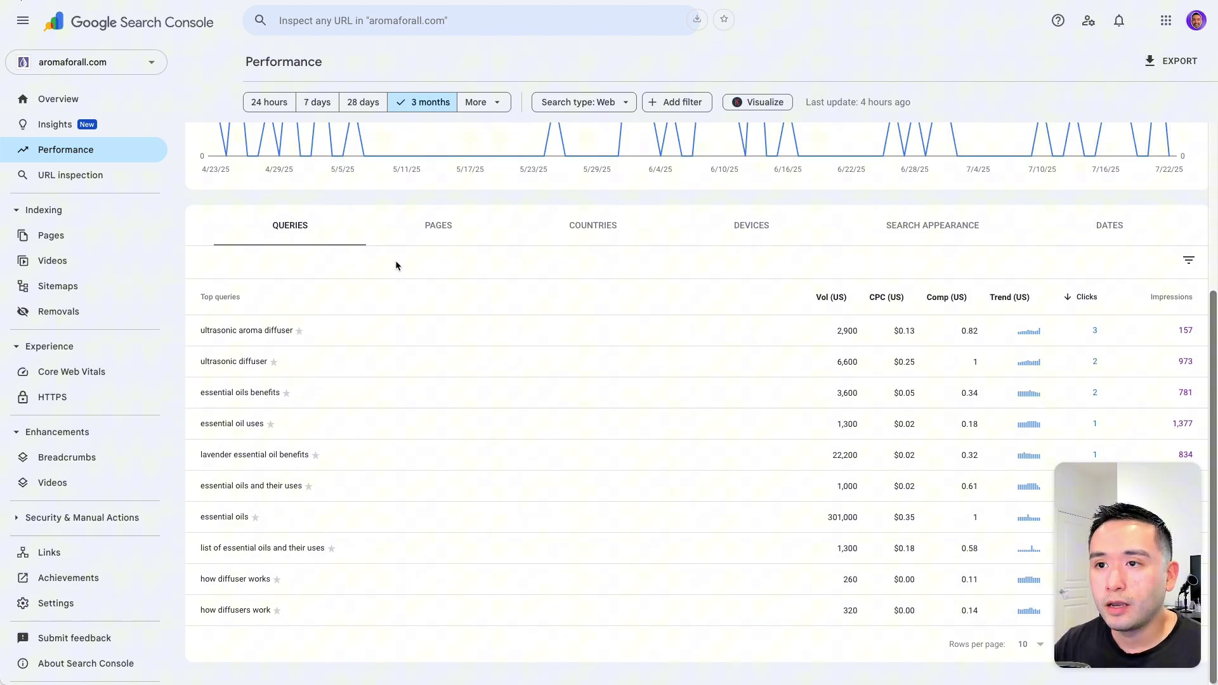
{"action": "scroll", "coordinate": [396, 263], "scroll_direction": "up", "scroll_amount": 4}
{"action": "scroll", "coordinate": [438, 275], "scroll_direction": "up", "scroll_amount": 1}
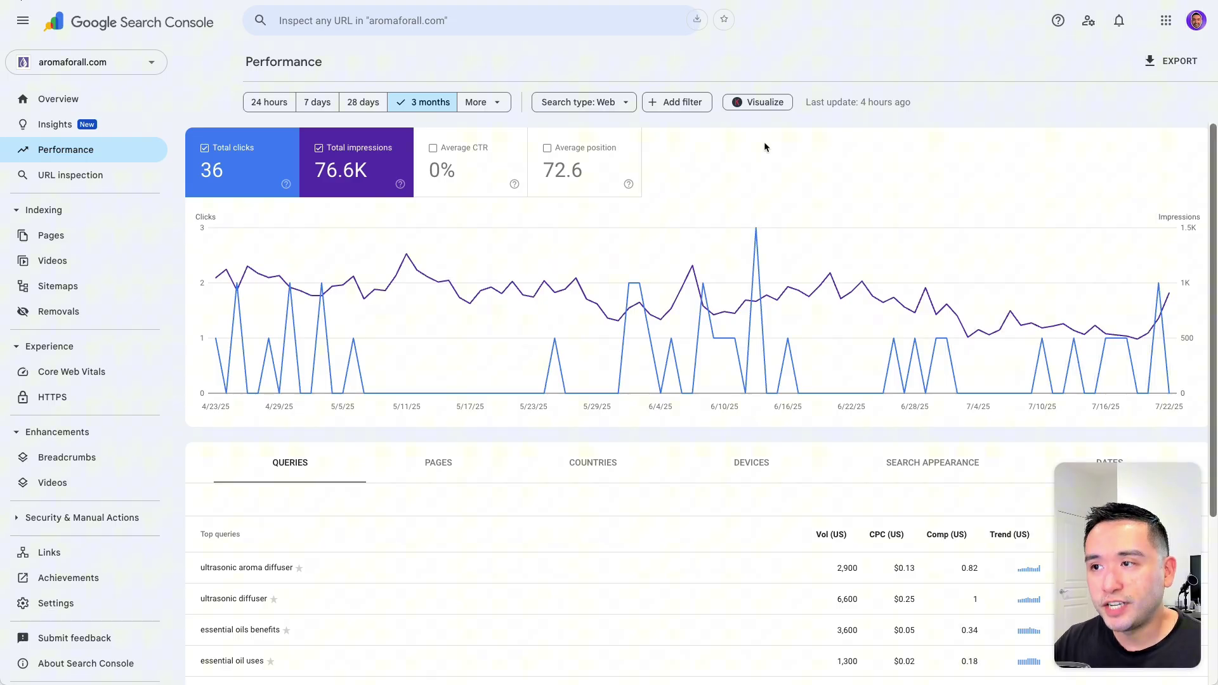
Visualize the queries, then review the keyword clicks treemap and the position, CTR and impressions charts.
{"action": "left_click", "coordinate": [747, 104]}
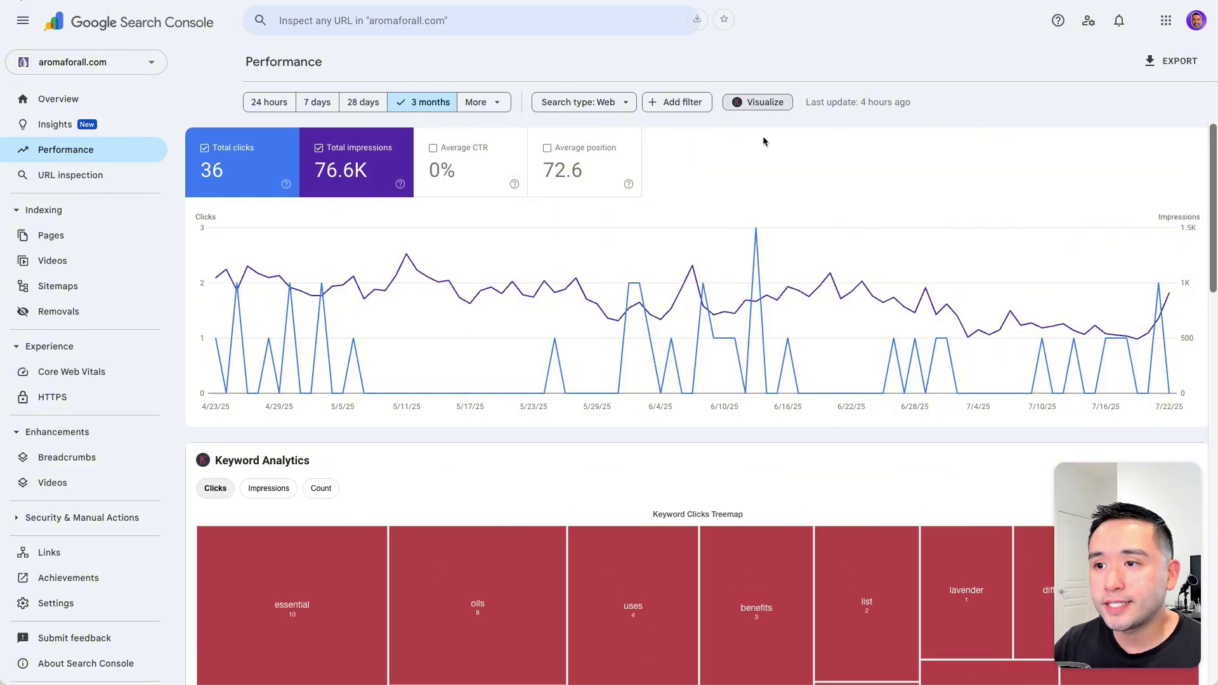
{"action": "scroll", "coordinate": [762, 167], "scroll_direction": "down", "scroll_amount": 3}
{"action": "scroll", "coordinate": [761, 166], "scroll_direction": "down", "scroll_amount": 4}
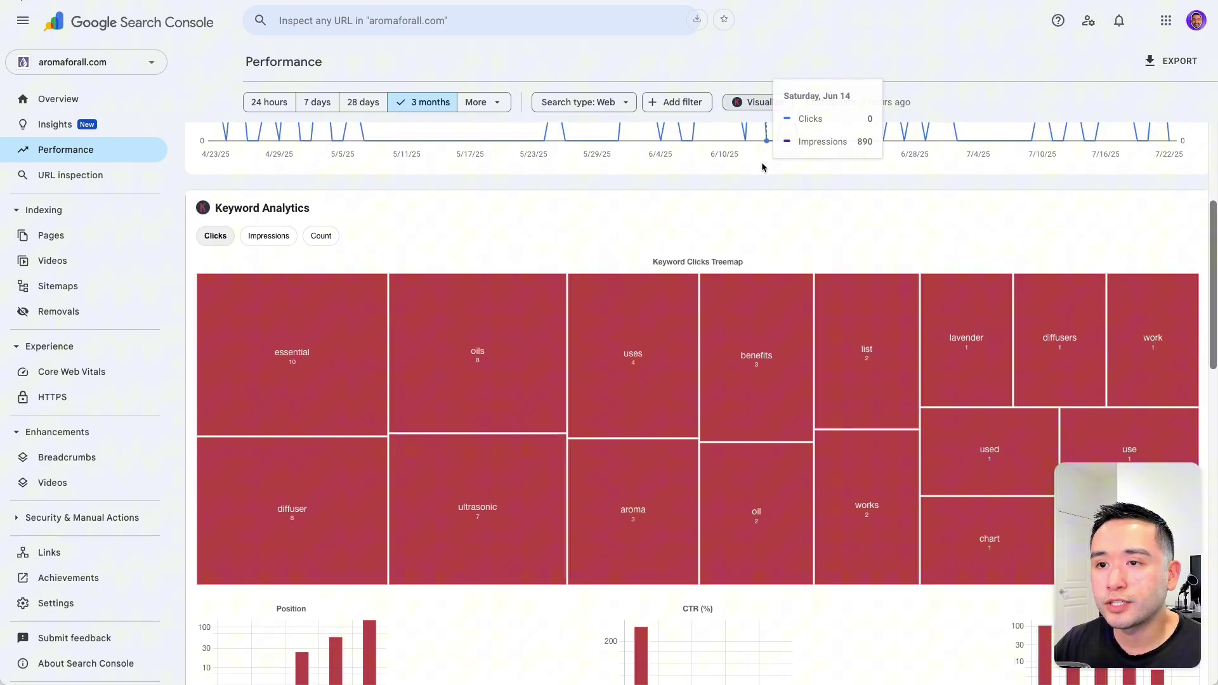
{"action": "scroll", "coordinate": [650, 171], "scroll_direction": "down", "scroll_amount": 2}
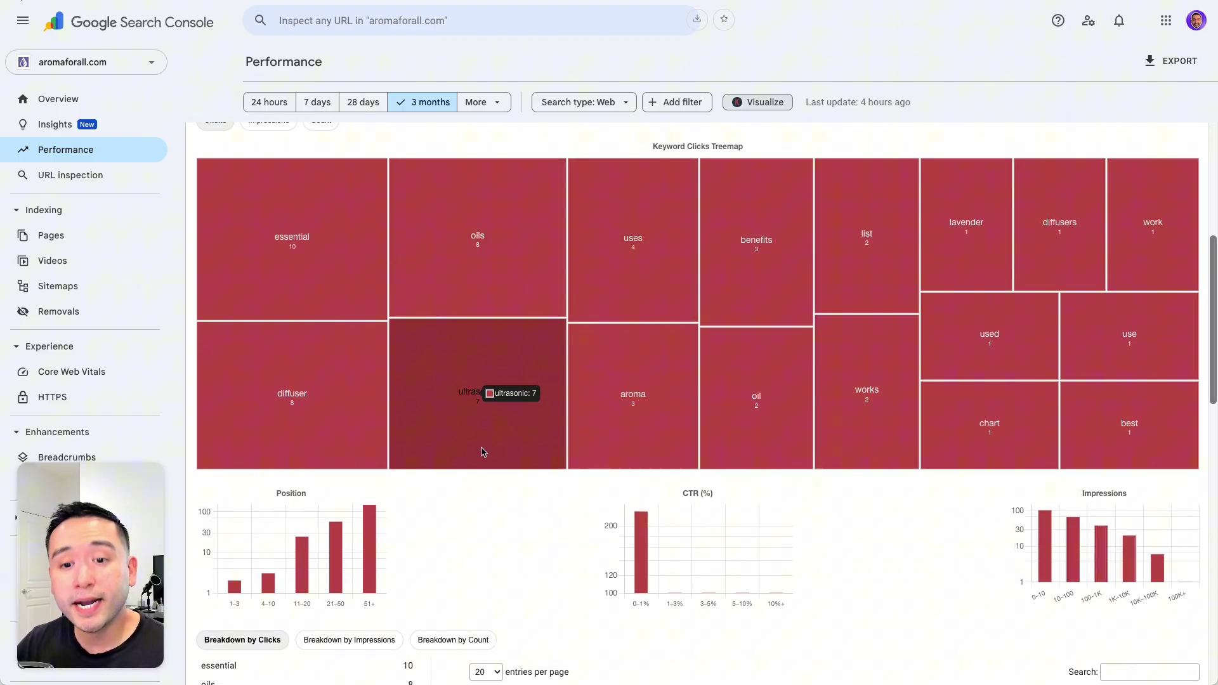
{"action": "scroll", "coordinate": [476, 447], "scroll_direction": "down", "scroll_amount": 1}
{"action": "scroll", "coordinate": [474, 444], "scroll_direction": "up", "scroll_amount": 2}
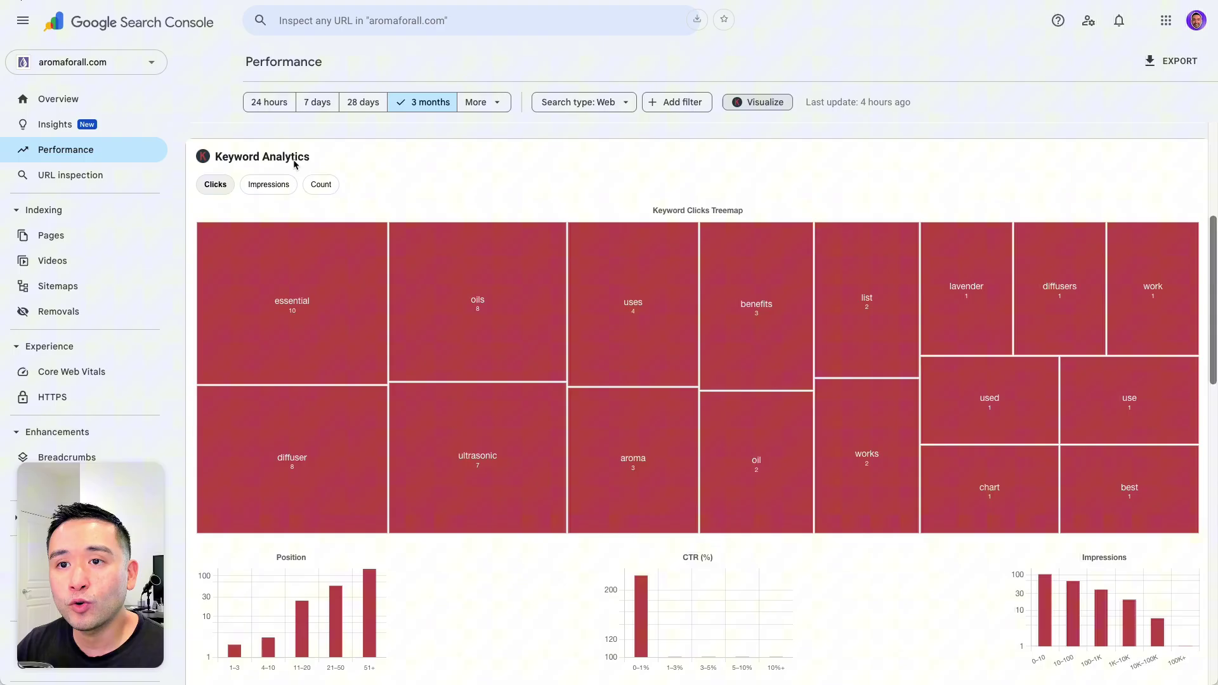
{"action": "scroll", "coordinate": [506, 327], "scroll_direction": "down", "scroll_amount": 1}
{"action": "scroll", "coordinate": [506, 327], "scroll_direction": "down", "scroll_amount": 4}
{"action": "scroll", "coordinate": [536, 499], "scroll_direction": "up", "scroll_amount": 6}
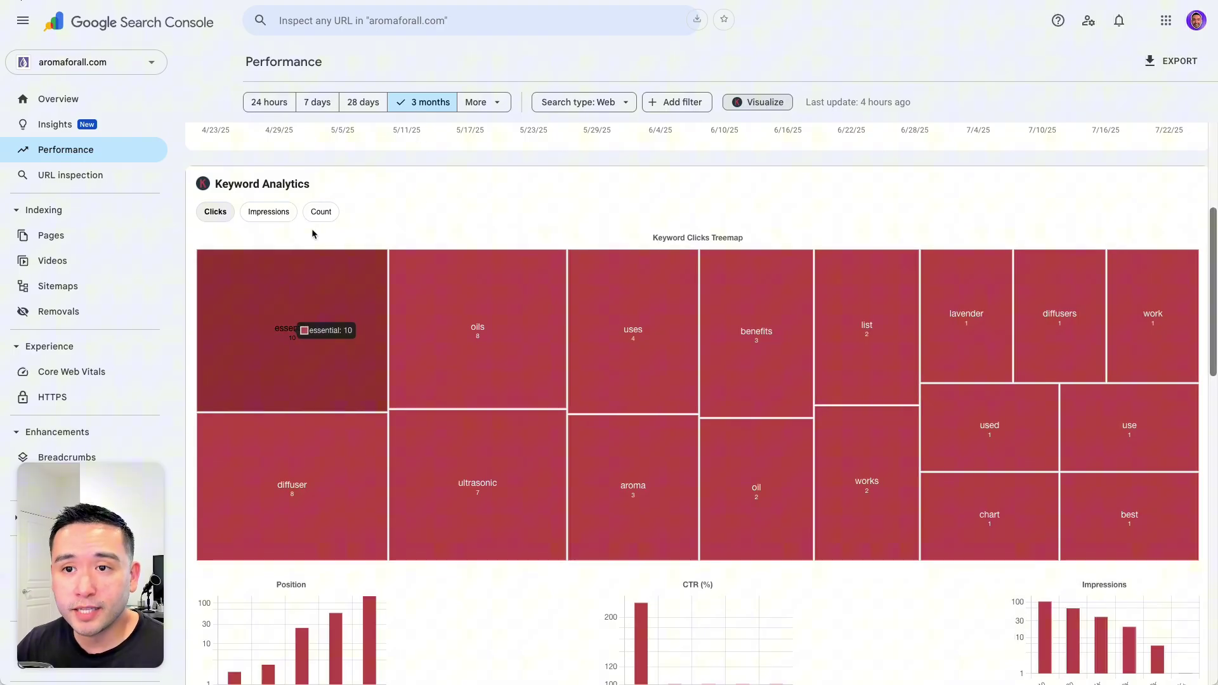
{"action": "left_click", "coordinate": [275, 216]}
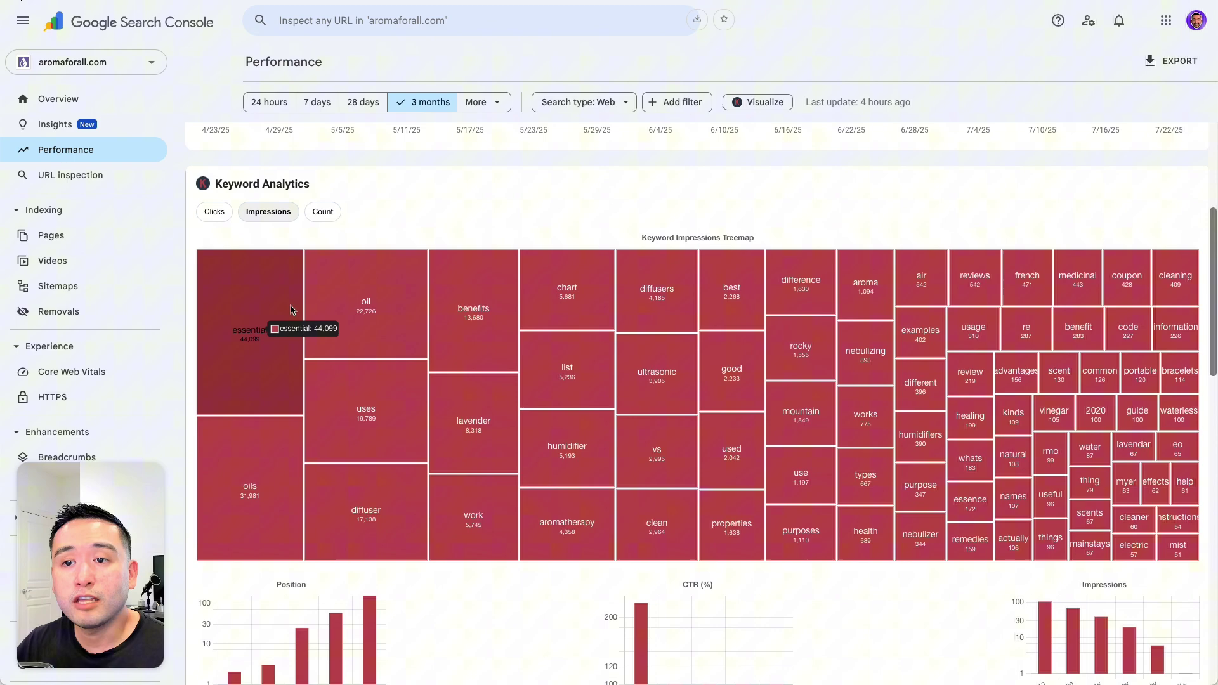
{"action": "left_click", "coordinate": [322, 212]}
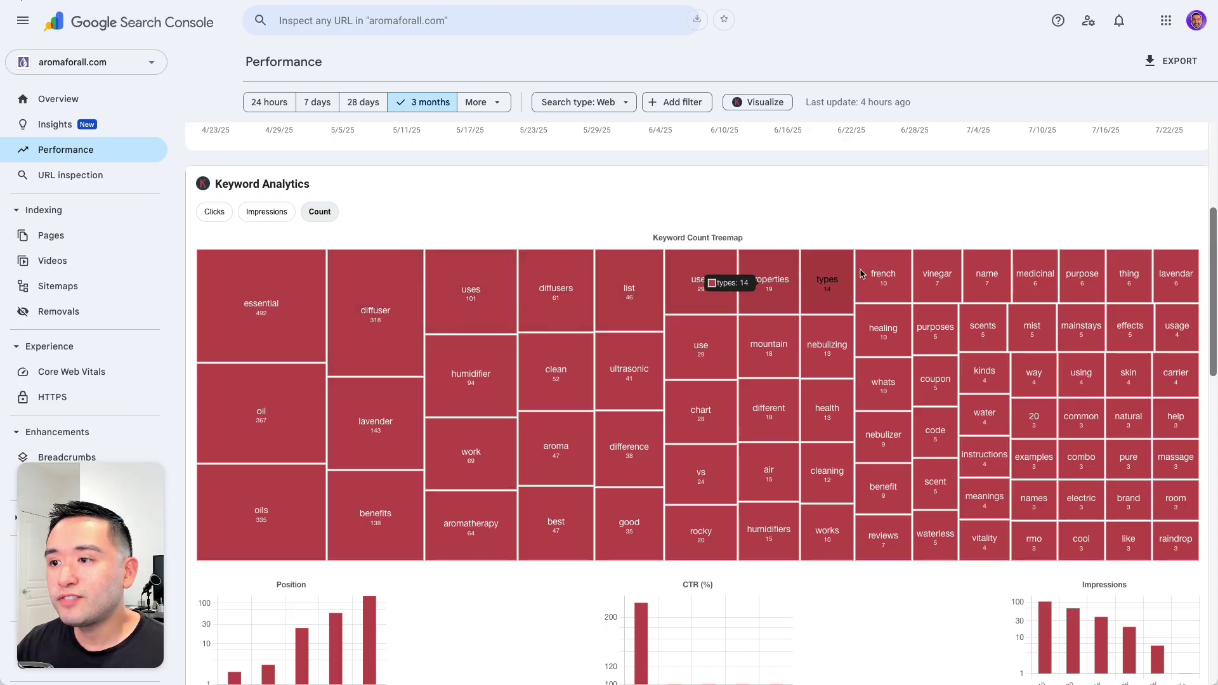
{"action": "left_click", "coordinate": [268, 212]}
{"action": "left_click", "coordinate": [224, 216]}
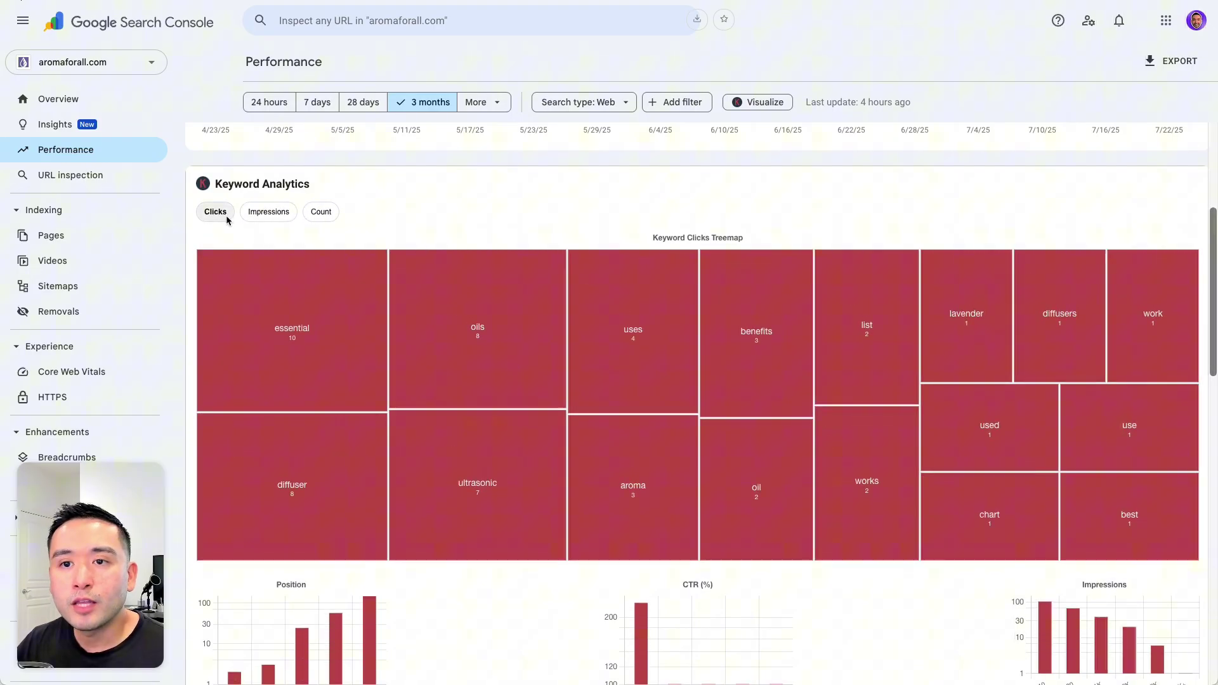
{"action": "left_click", "coordinate": [319, 217]}
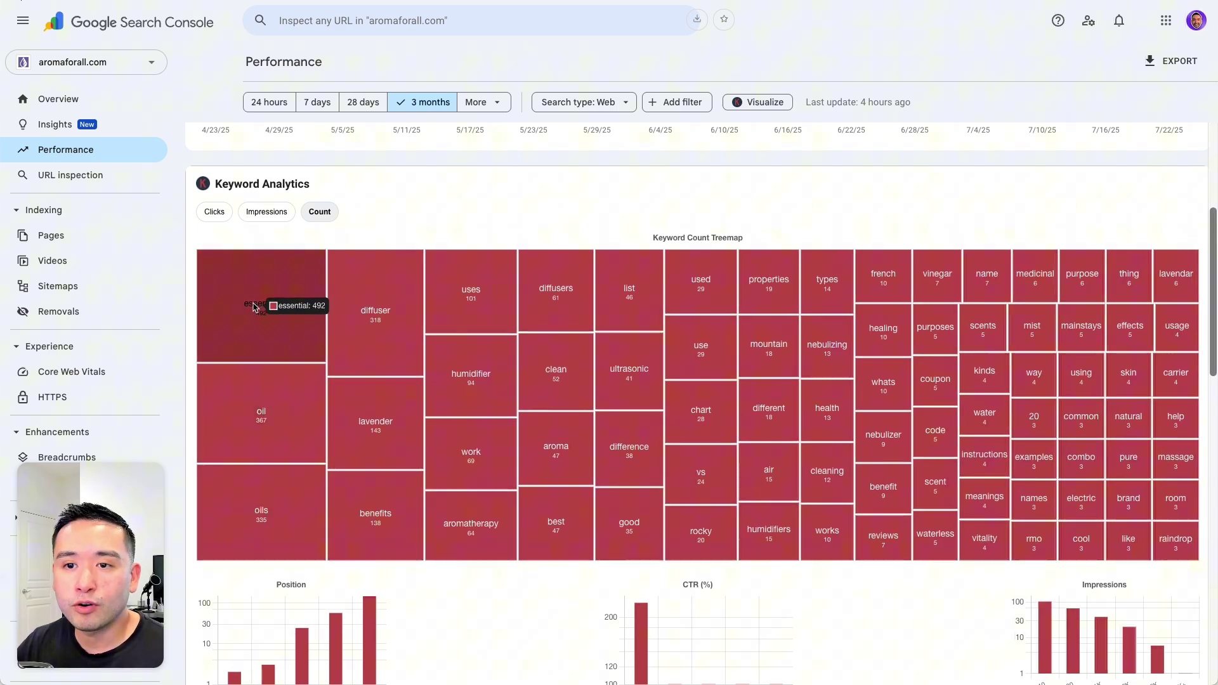
{"action": "left_click", "coordinate": [224, 216]}
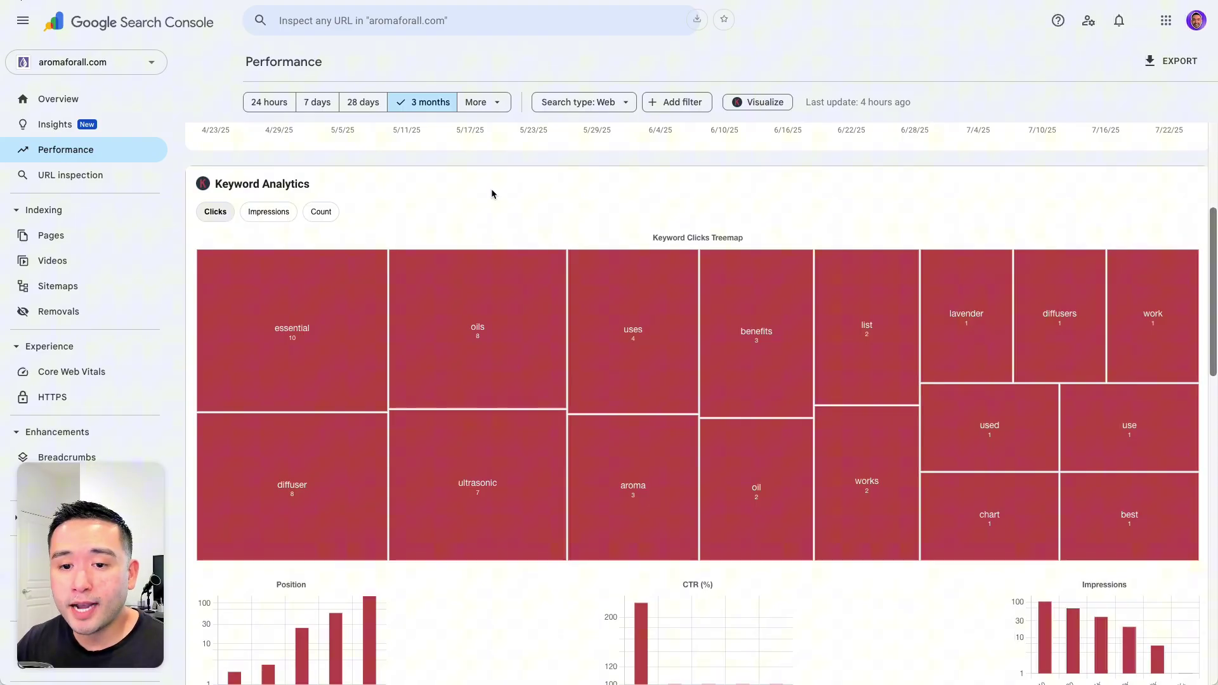
{"action": "scroll", "coordinate": [508, 203], "scroll_direction": "down", "scroll_amount": 3}
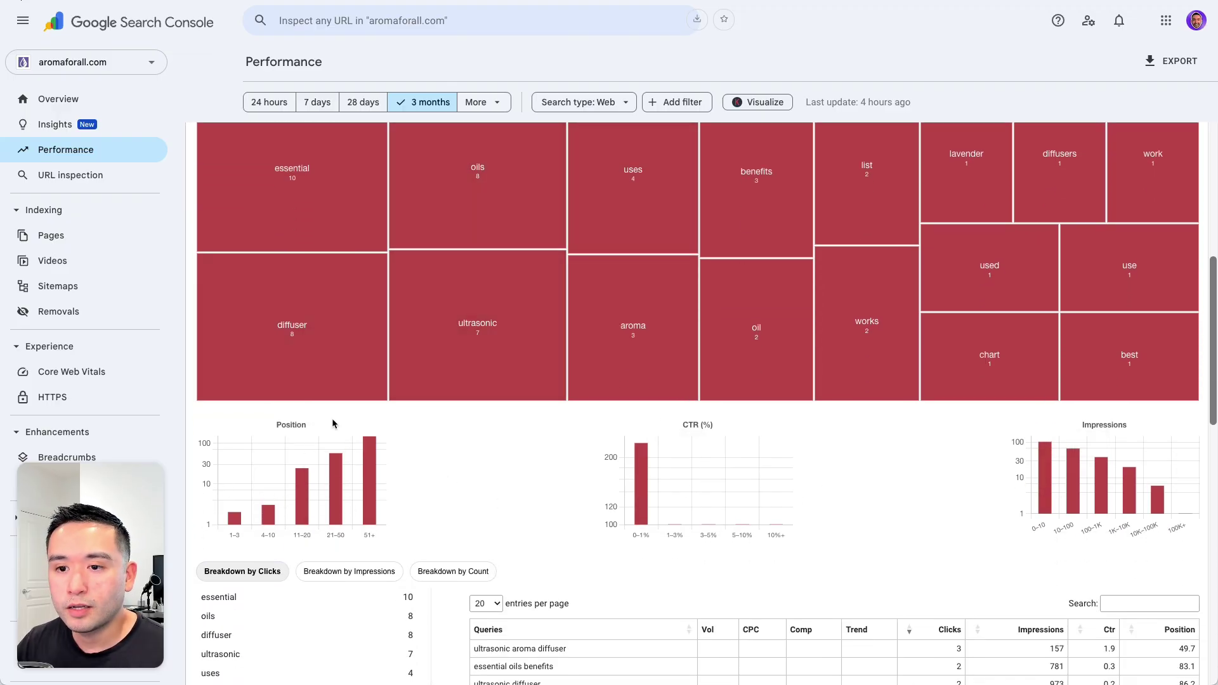
{"action": "scroll", "coordinate": [332, 420], "scroll_direction": "down", "scroll_amount": 2}
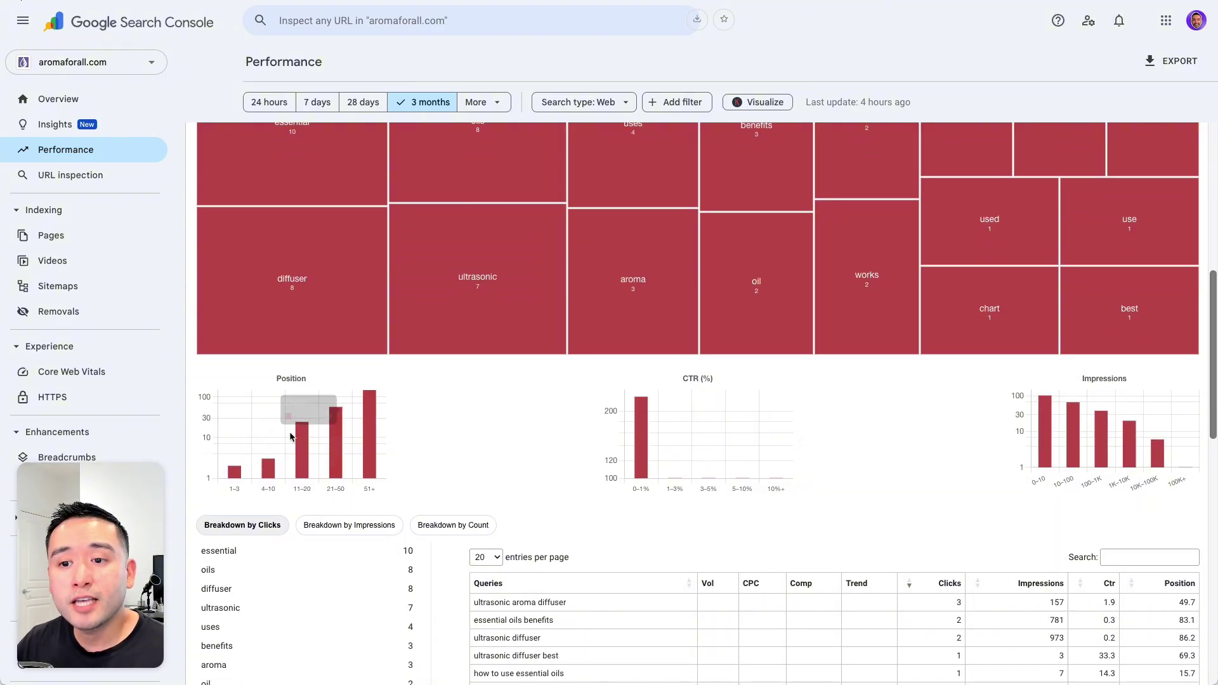
{"action": "mouse_move", "coordinate": [234, 476]}
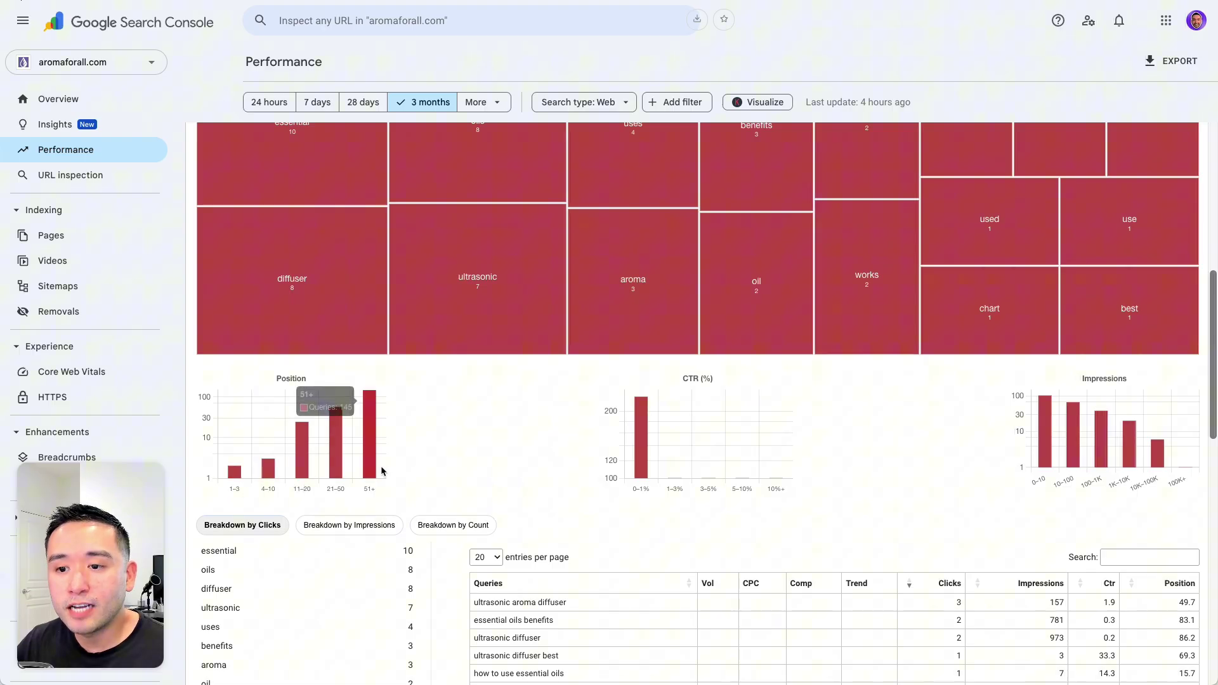
{"action": "scroll", "coordinate": [234, 482], "scroll_direction": "down", "scroll_amount": 1}
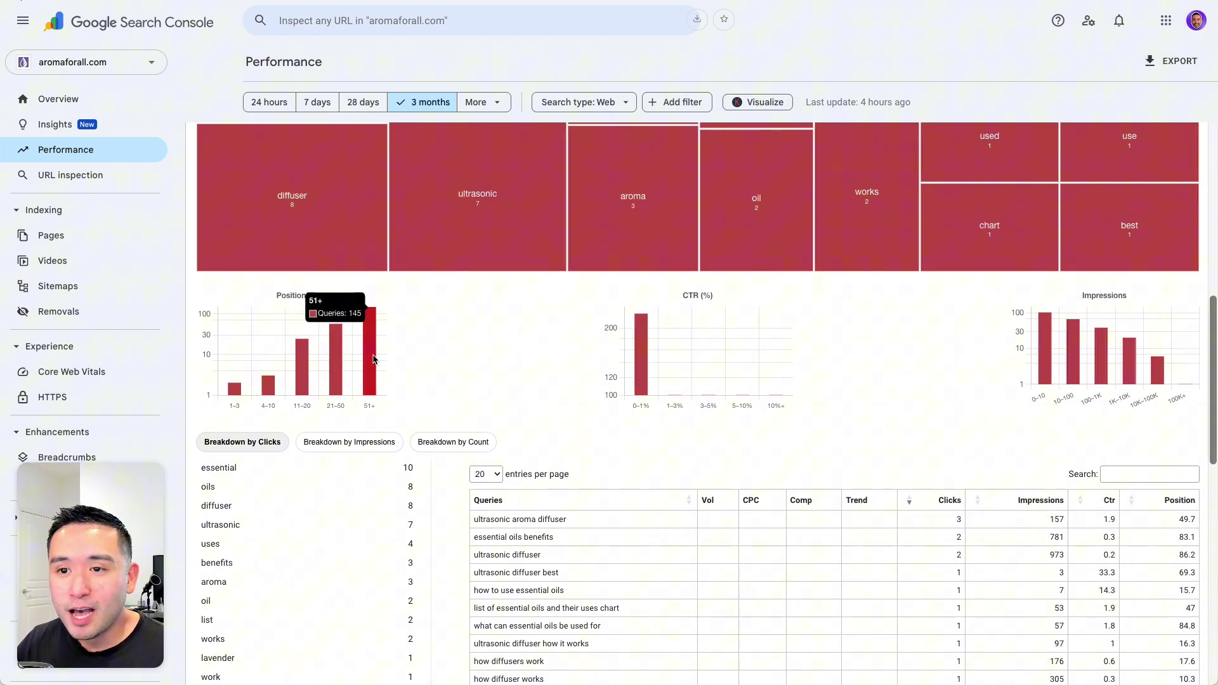
{"action": "mouse_move", "coordinate": [372, 353]}
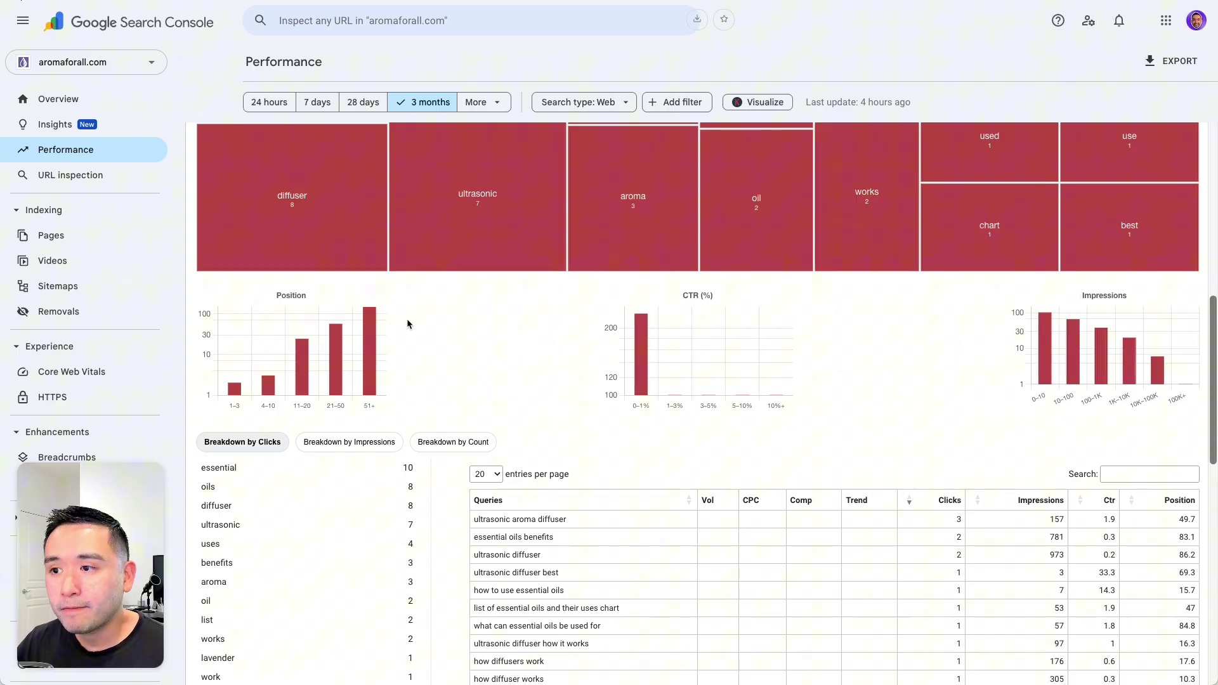
{"action": "scroll", "coordinate": [693, 303], "scroll_direction": "down", "scroll_amount": 1}
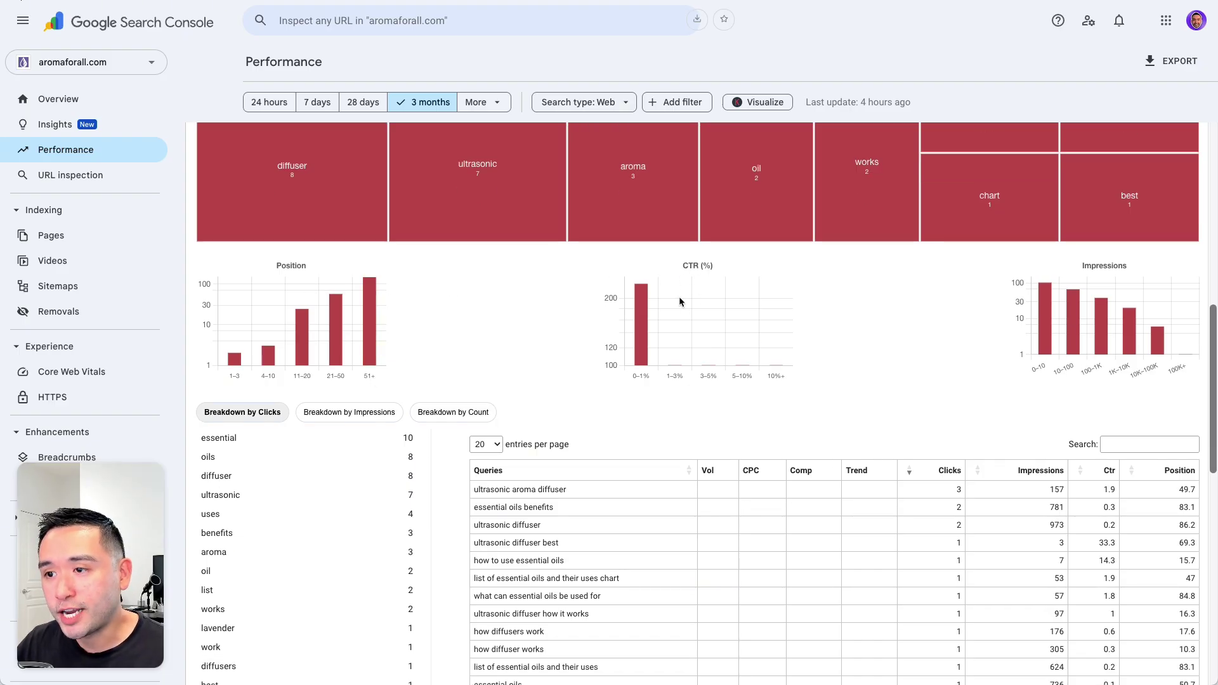
{"action": "mouse_move", "coordinate": [644, 331]}
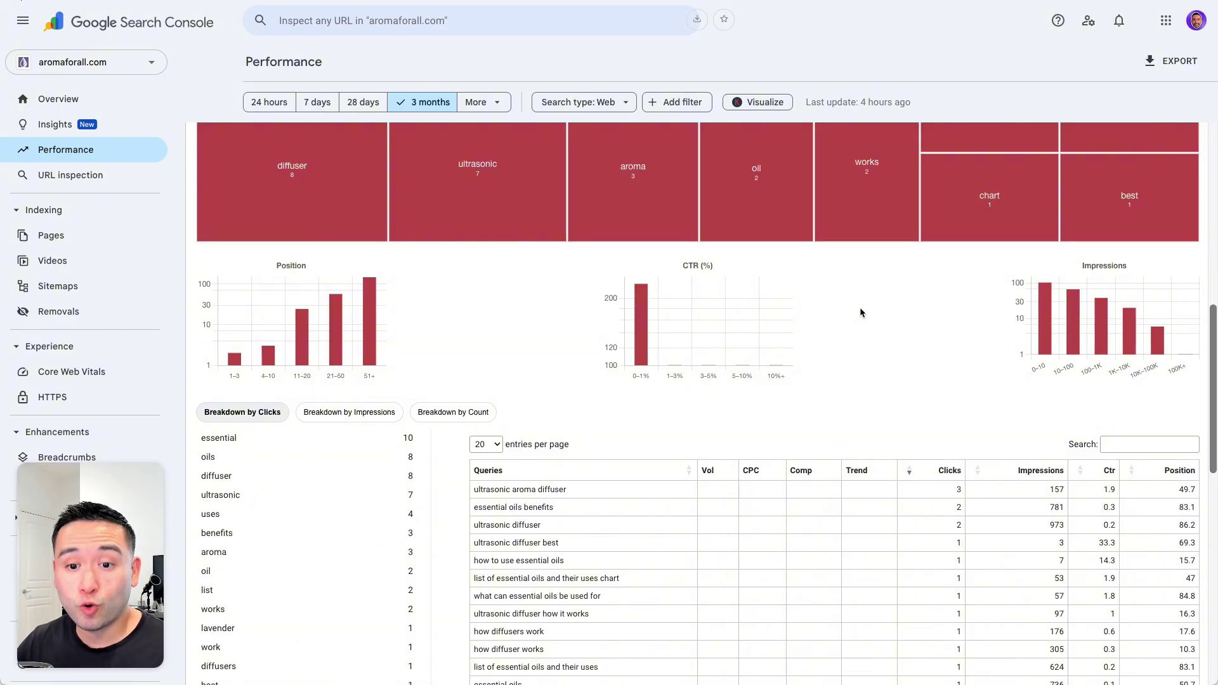
Filter the queries to those containing the word 'essential'.
{"action": "scroll", "coordinate": [507, 311], "scroll_direction": "down", "scroll_amount": 4}
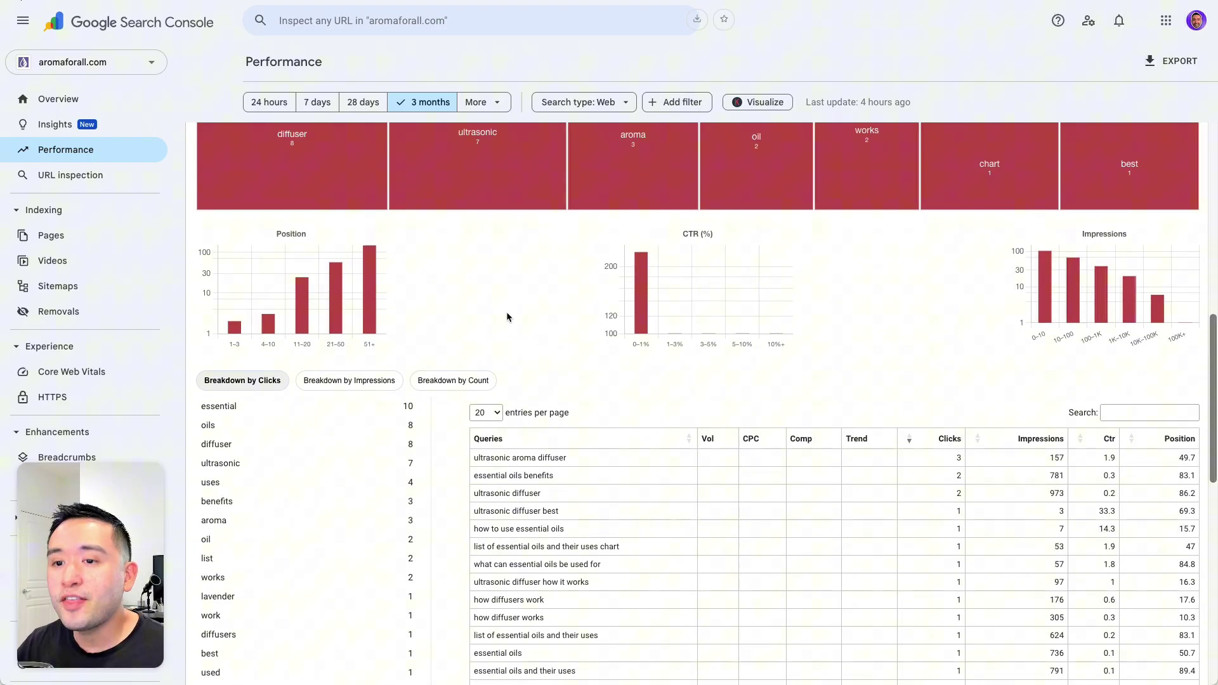
{"action": "scroll", "coordinate": [416, 298], "scroll_direction": "up", "scroll_amount": 1}
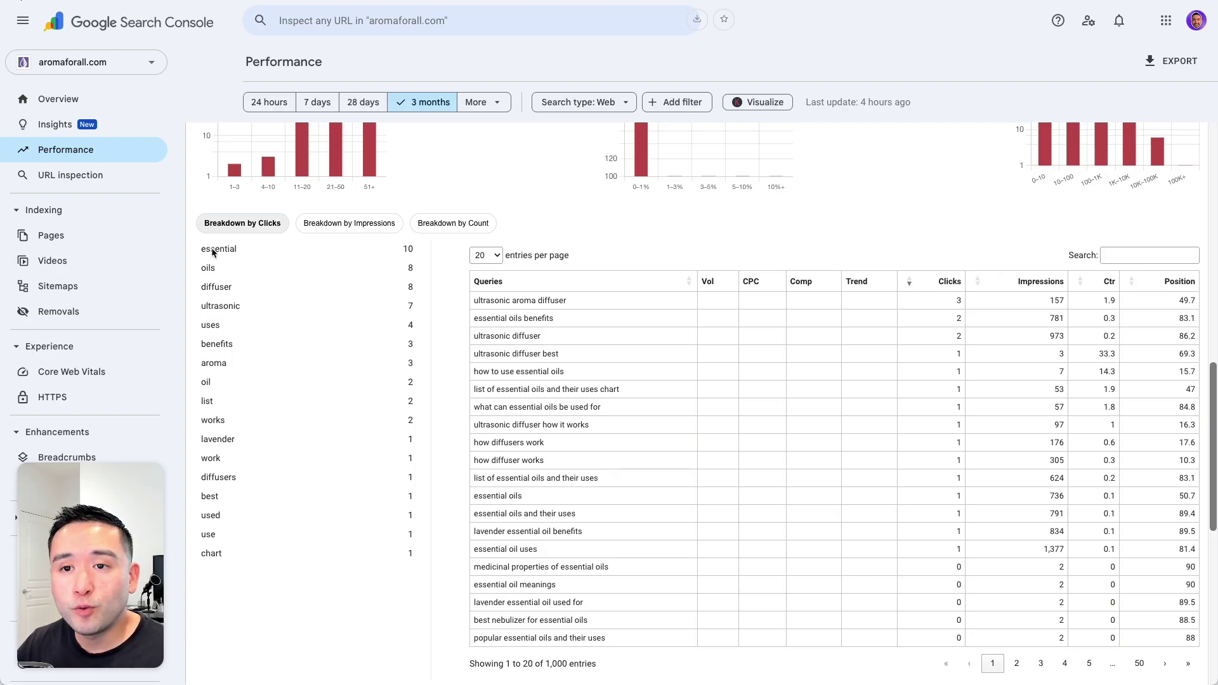
{"action": "left_click", "coordinate": [229, 248]}
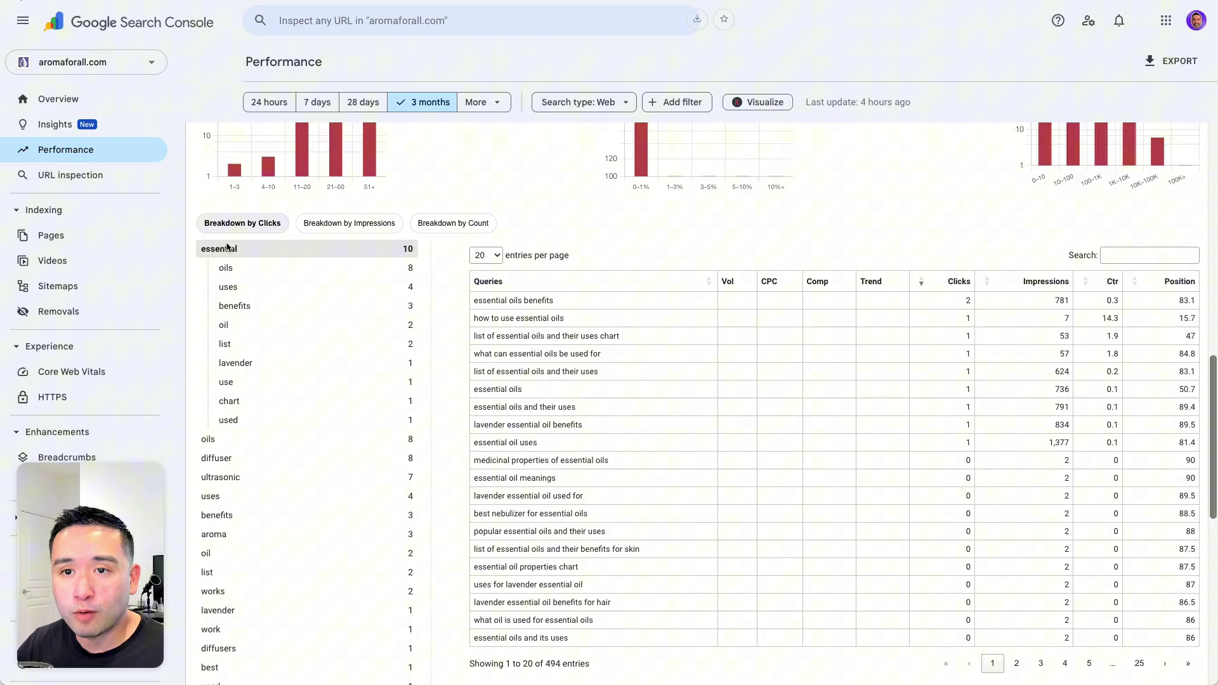
Compare the breakdown by impressions, count and clicks, then expand 'essential' to 494 queries.
{"action": "left_click", "coordinate": [348, 225]}
{"action": "left_click", "coordinate": [442, 226]}
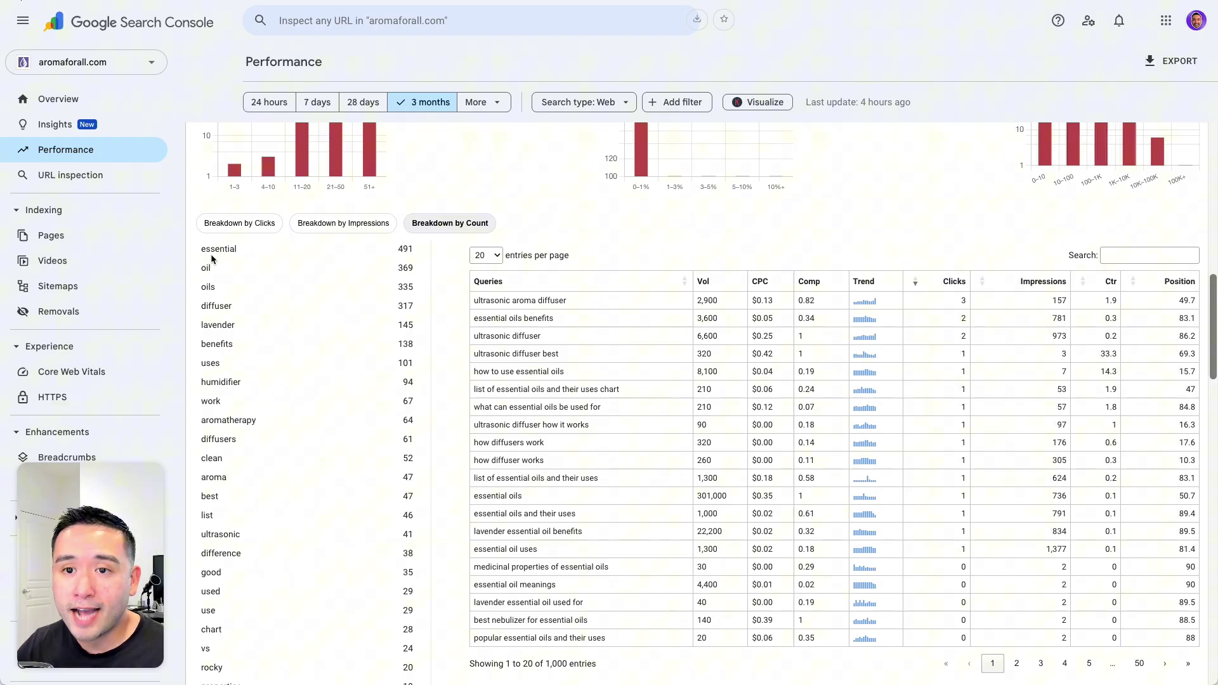
{"action": "left_click", "coordinate": [251, 223]}
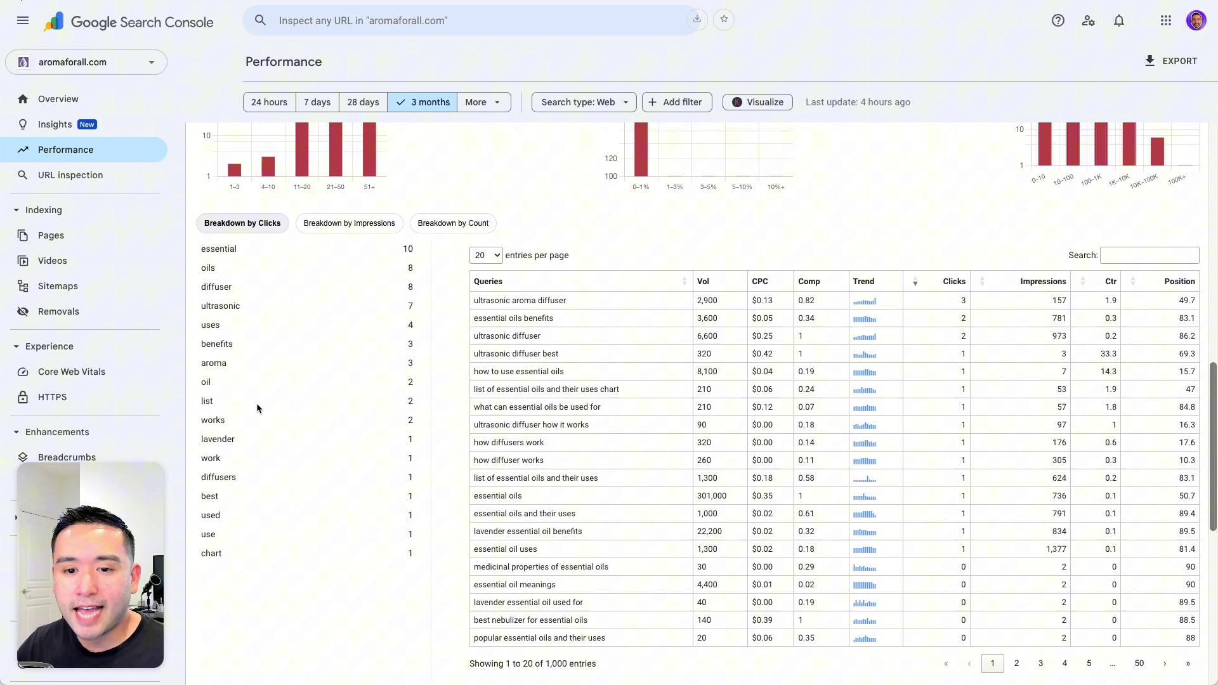
{"action": "left_click", "coordinate": [221, 251]}
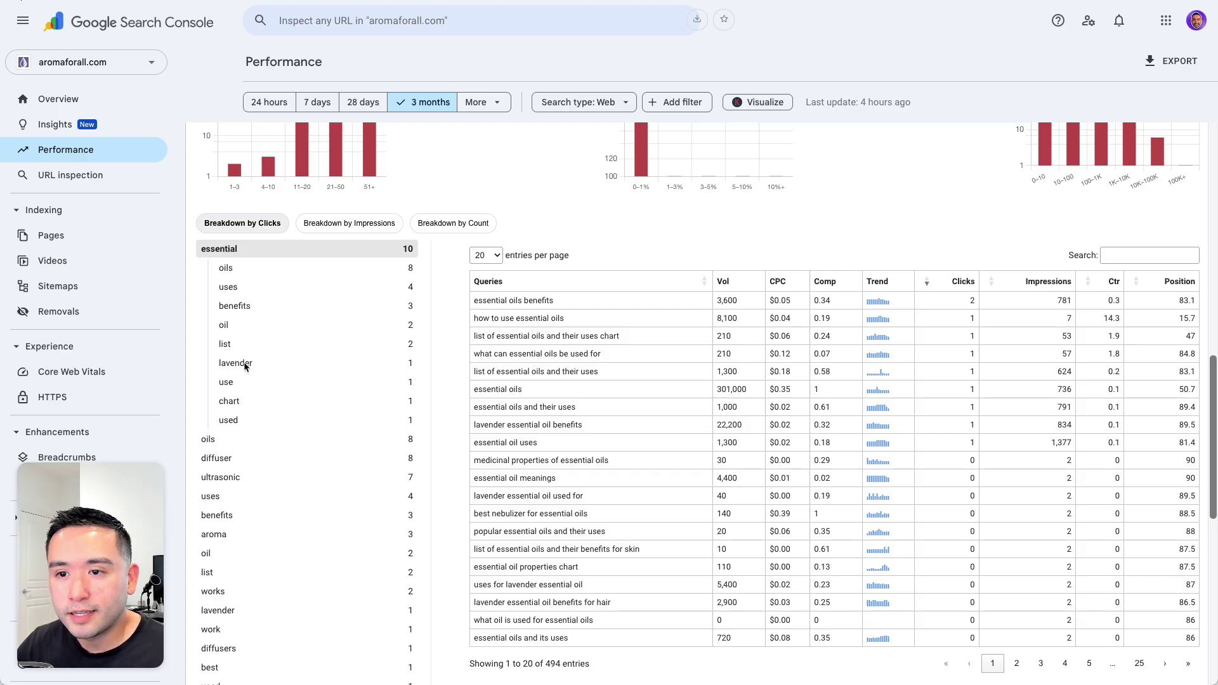
Drill through list, essential, uses and chart to leave 'list of essential oils and their uses chart'.
{"action": "left_click", "coordinate": [229, 347]}
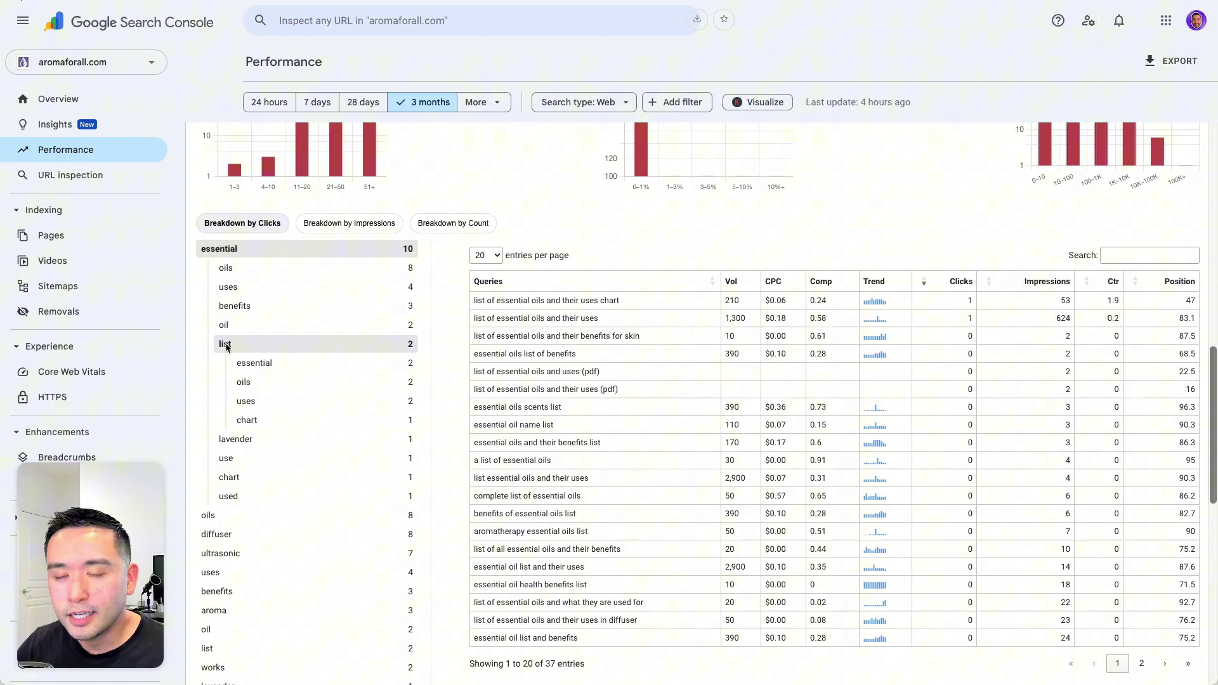
{"action": "left_click", "coordinate": [245, 366]}
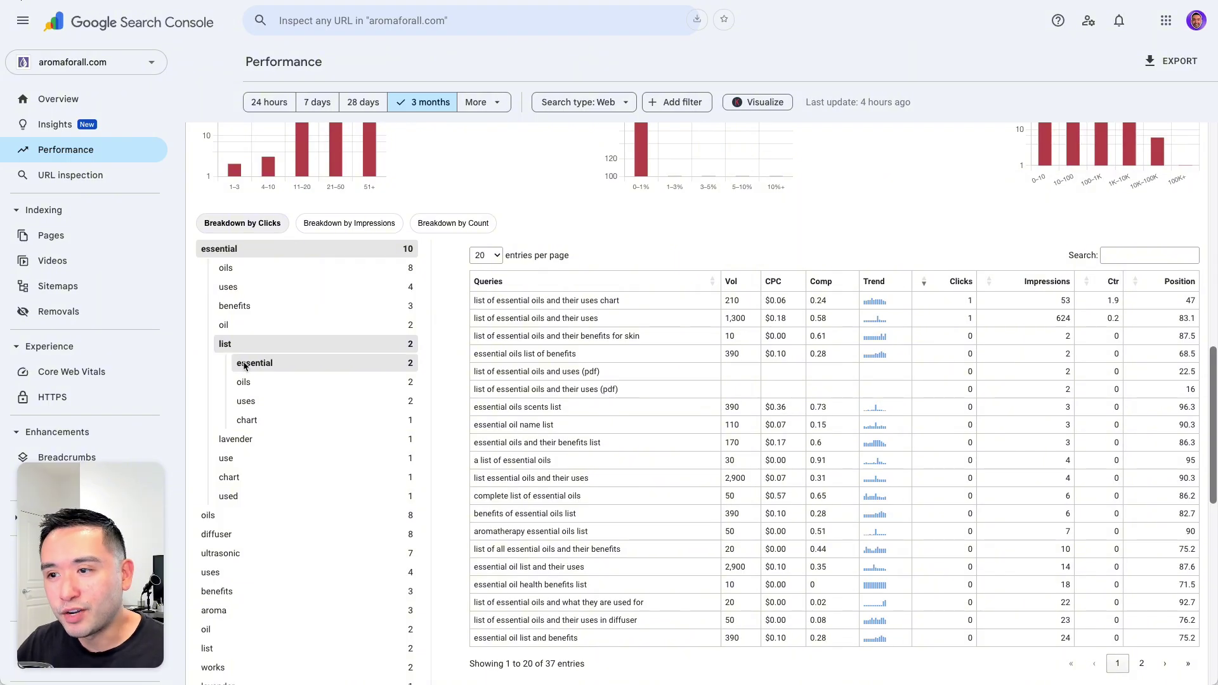
{"action": "left_click", "coordinate": [249, 404]}
{"action": "left_click", "coordinate": [249, 421]}
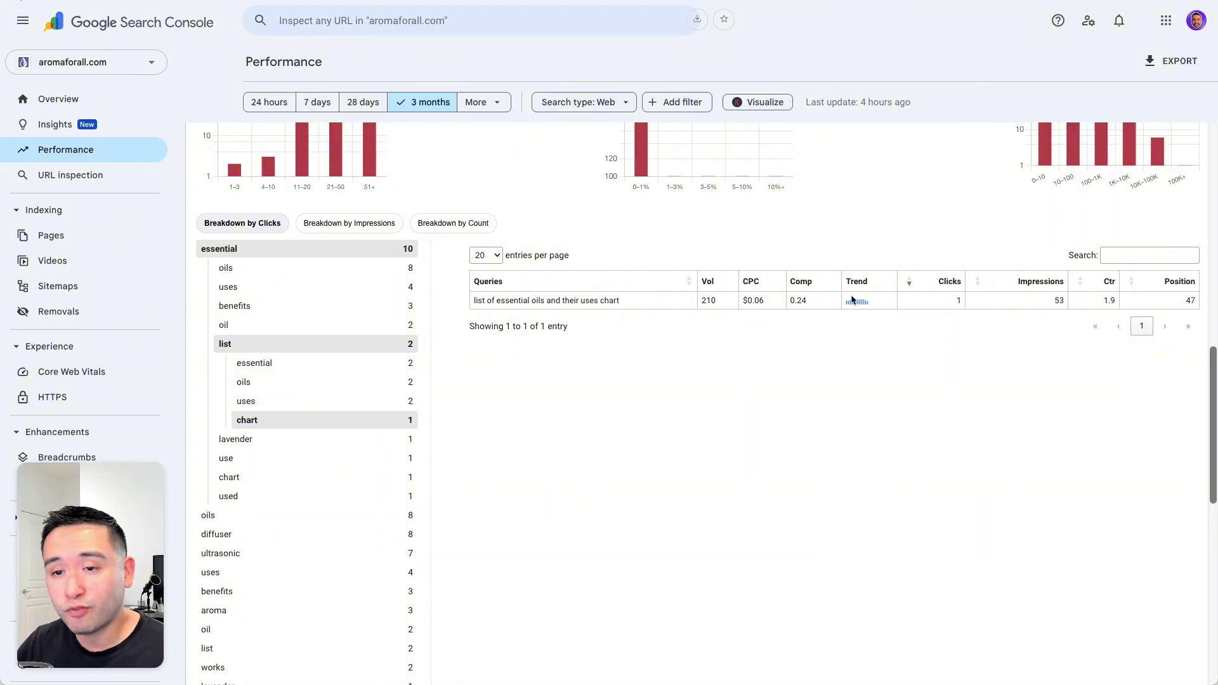
{"action": "scroll", "coordinate": [531, 408], "scroll_direction": "up", "scroll_amount": 6}
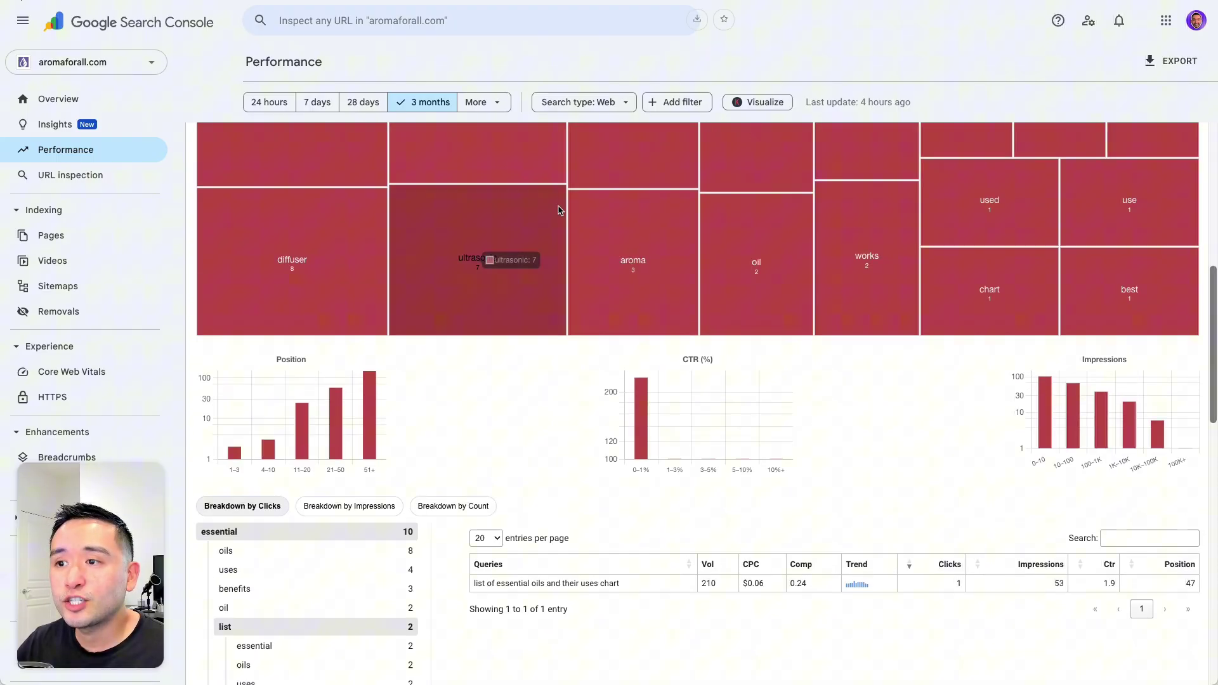
{"action": "scroll", "coordinate": [688, 250], "scroll_direction": "down", "scroll_amount": 8}
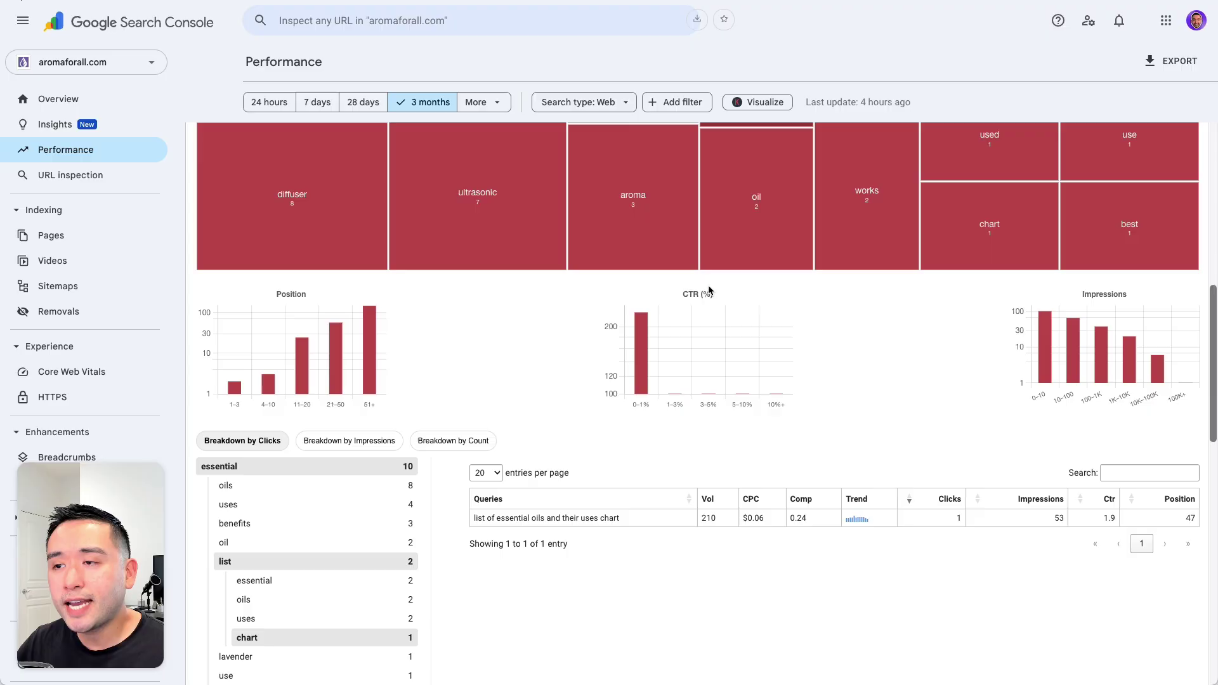
{"action": "scroll", "coordinate": [633, 279], "scroll_direction": "down", "scroll_amount": 3}
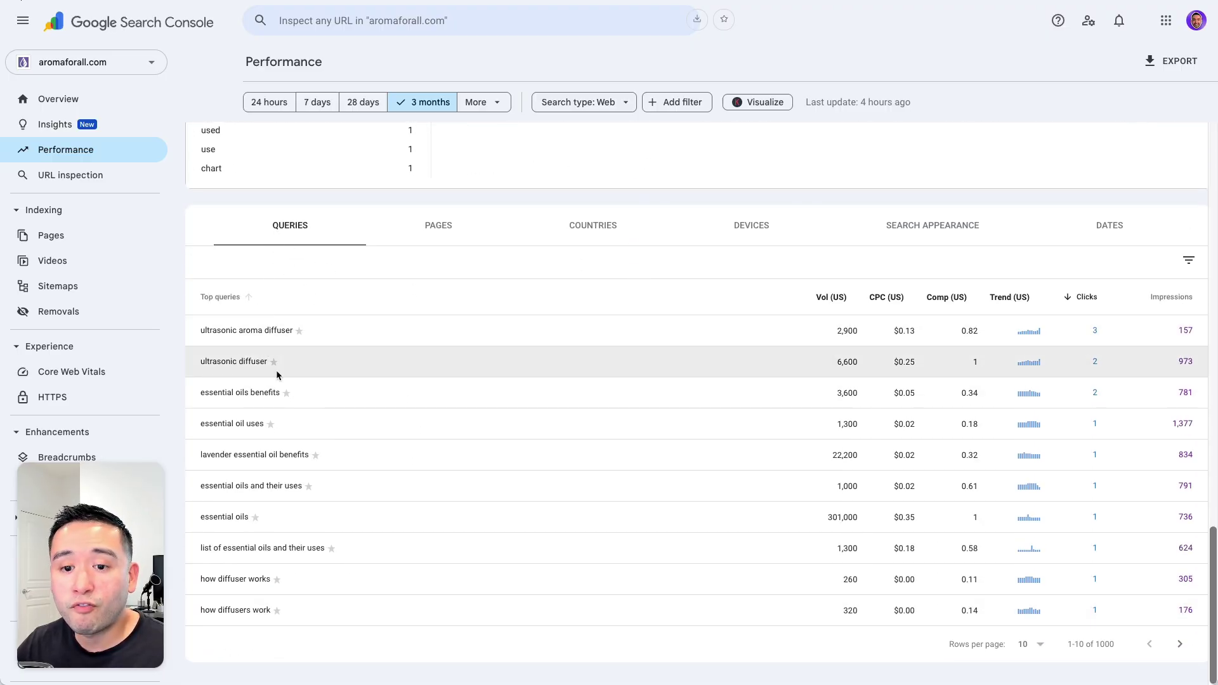
{"action": "scroll", "coordinate": [703, 374], "scroll_direction": "up", "scroll_amount": 8}
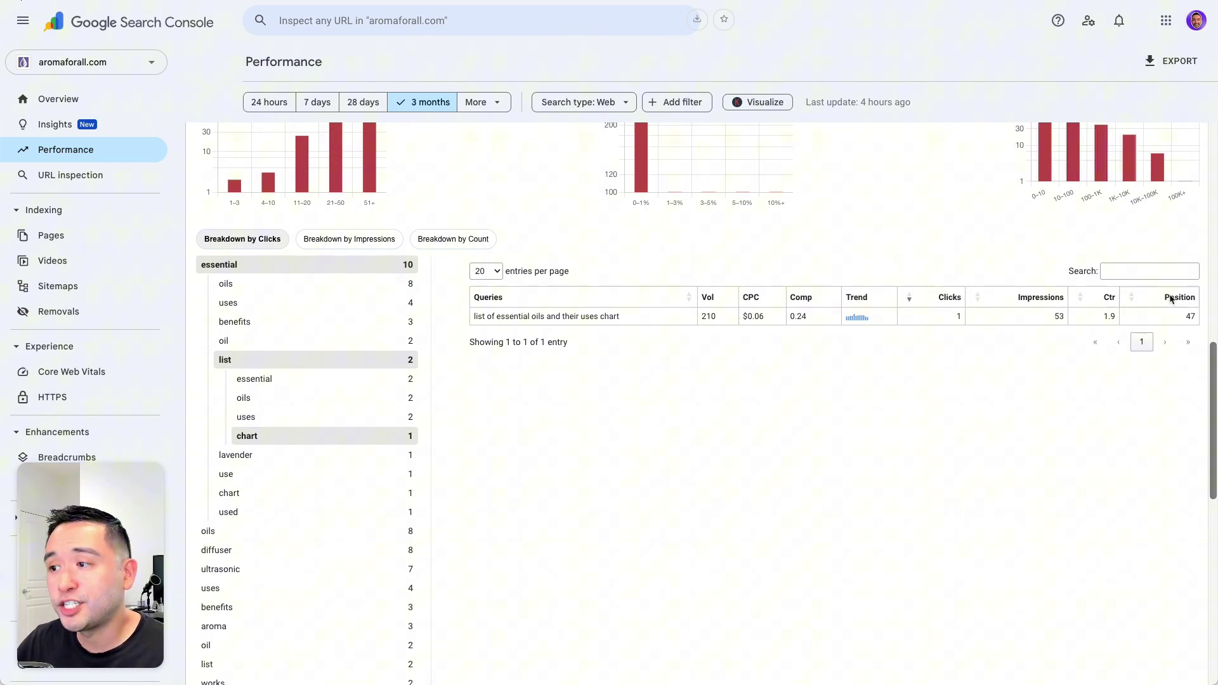
{"action": "scroll", "coordinate": [996, 307], "scroll_direction": "down", "scroll_amount": 5}
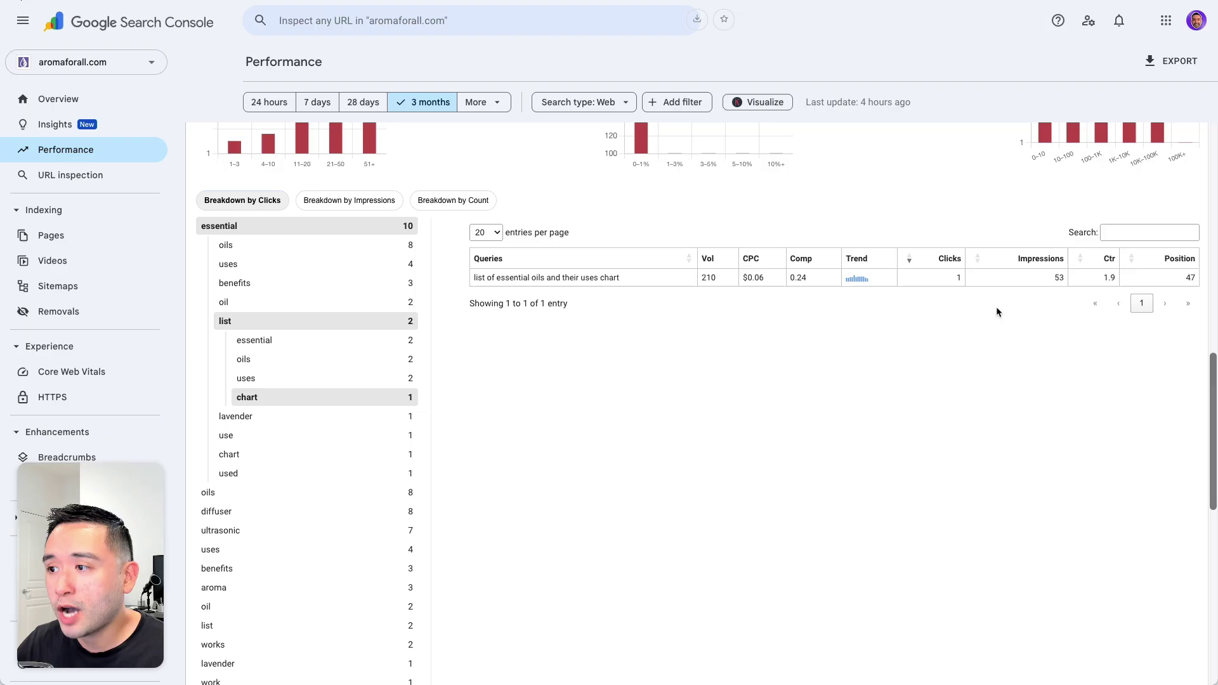
{"action": "scroll", "coordinate": [894, 243], "scroll_direction": "down", "scroll_amount": 5}
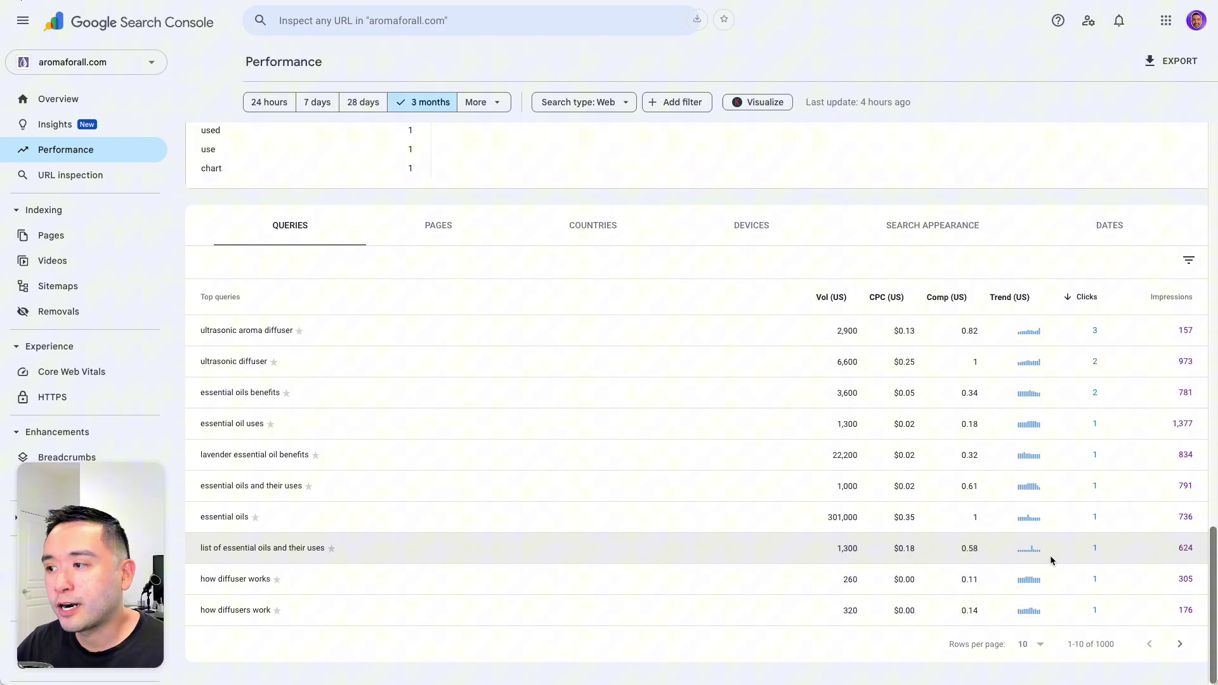
{"action": "scroll", "coordinate": [348, 340], "scroll_direction": "up", "scroll_amount": 10}
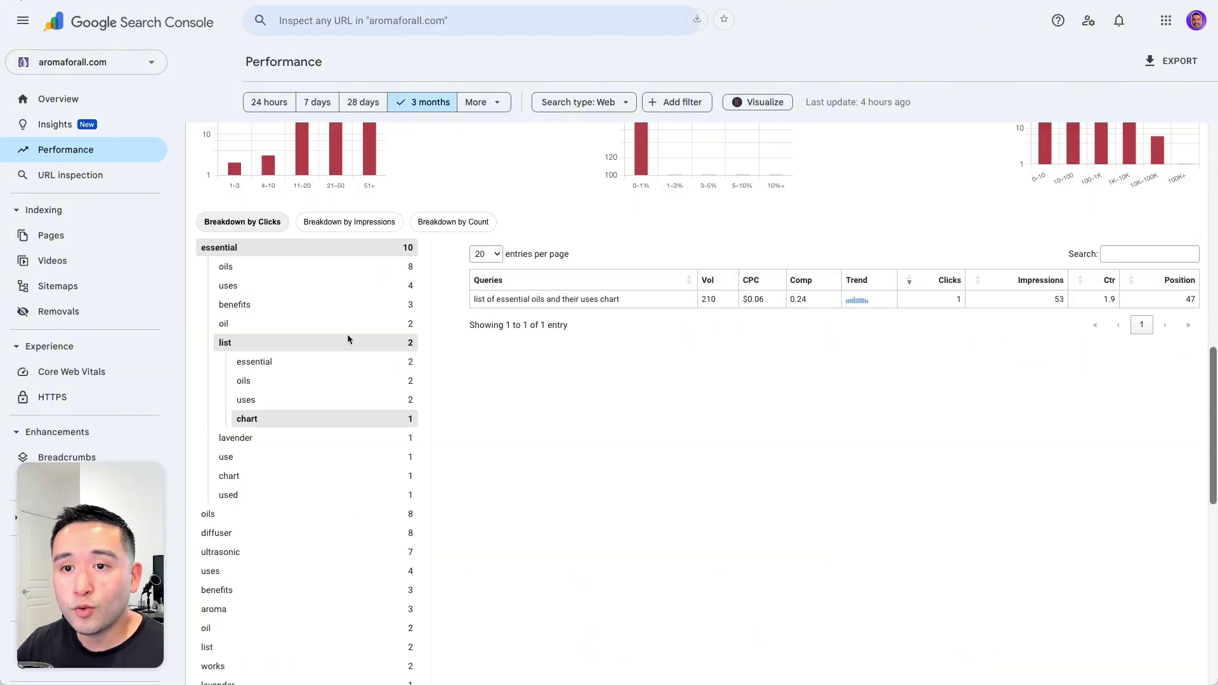
Collapse the 'essential' root row so all 1,000 queries show again.
{"action": "left_click", "coordinate": [229, 250]}
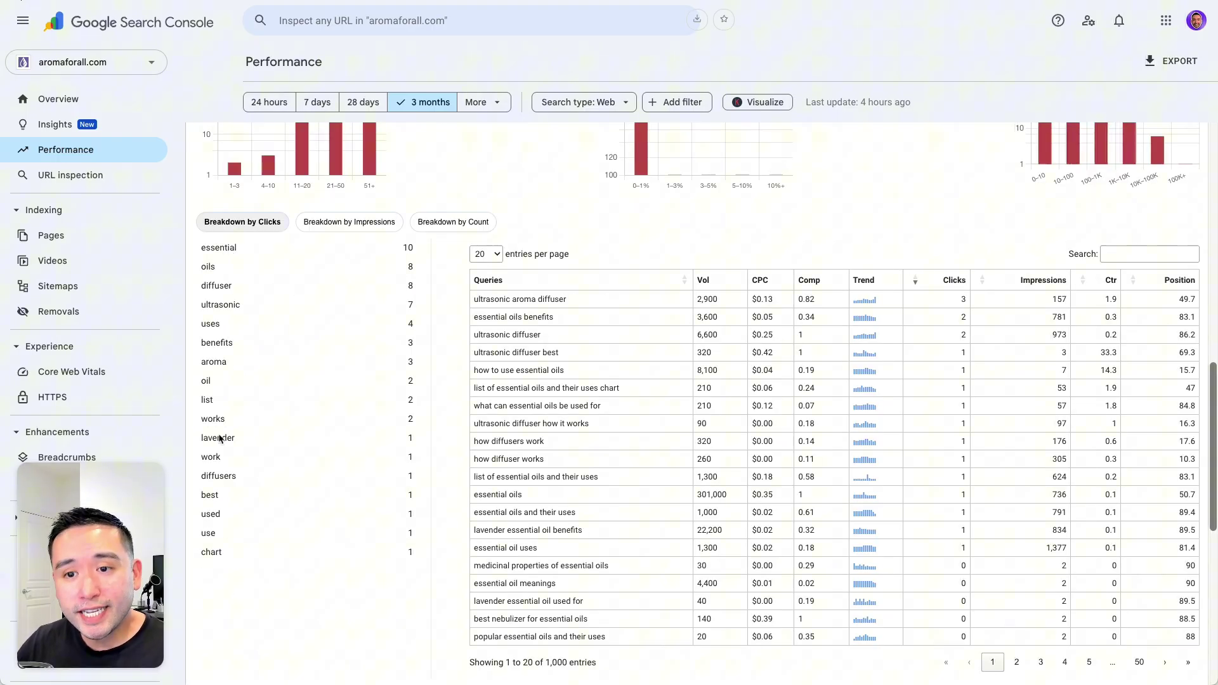